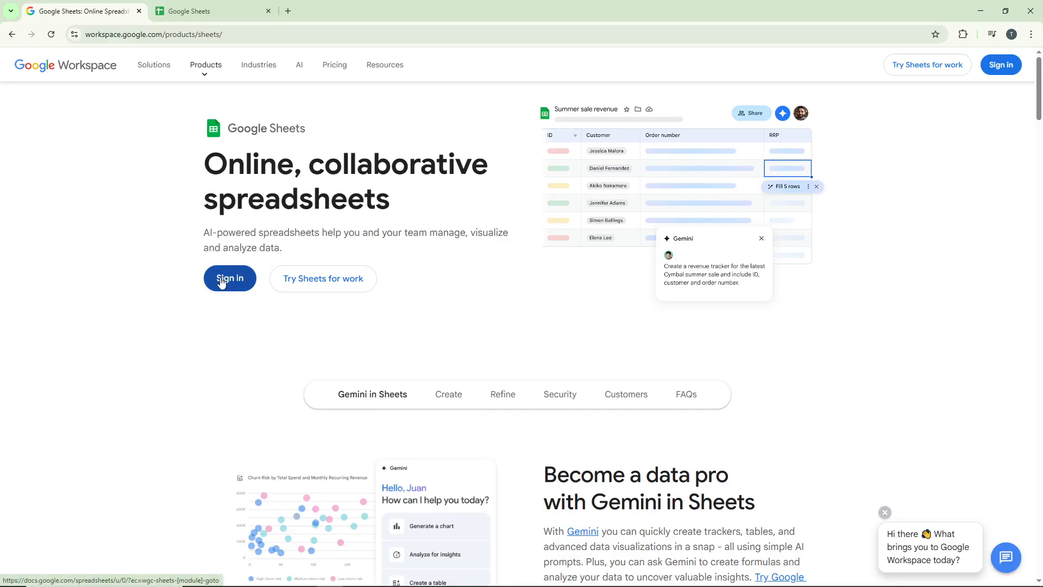
Step: Enter Google Sheets and open the "Tutorial Labs Sample" spreadsheet
{"action": "left_click", "coordinate": [222, 282]}
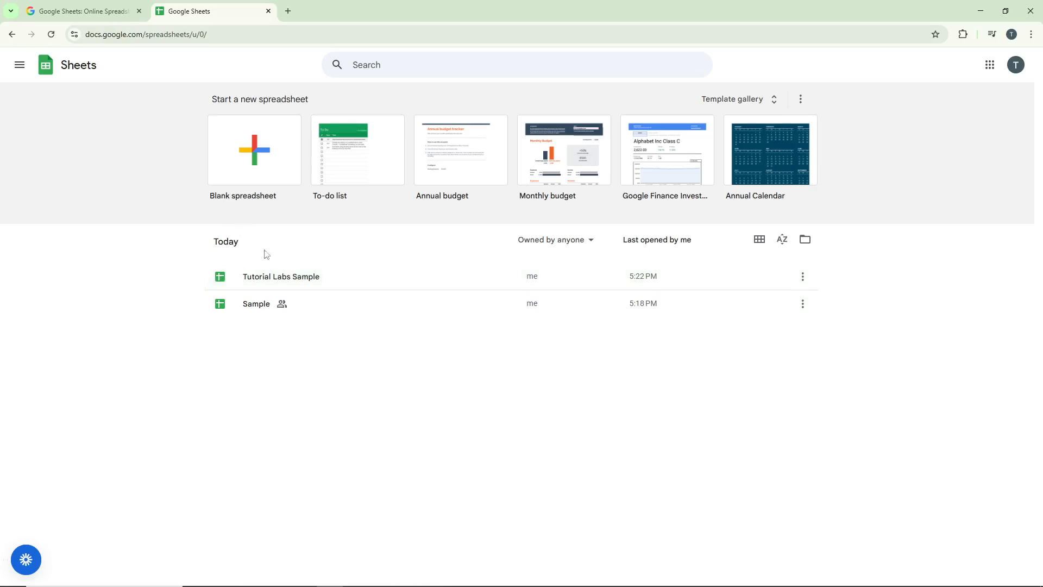
{"action": "left_click", "coordinate": [315, 284]}
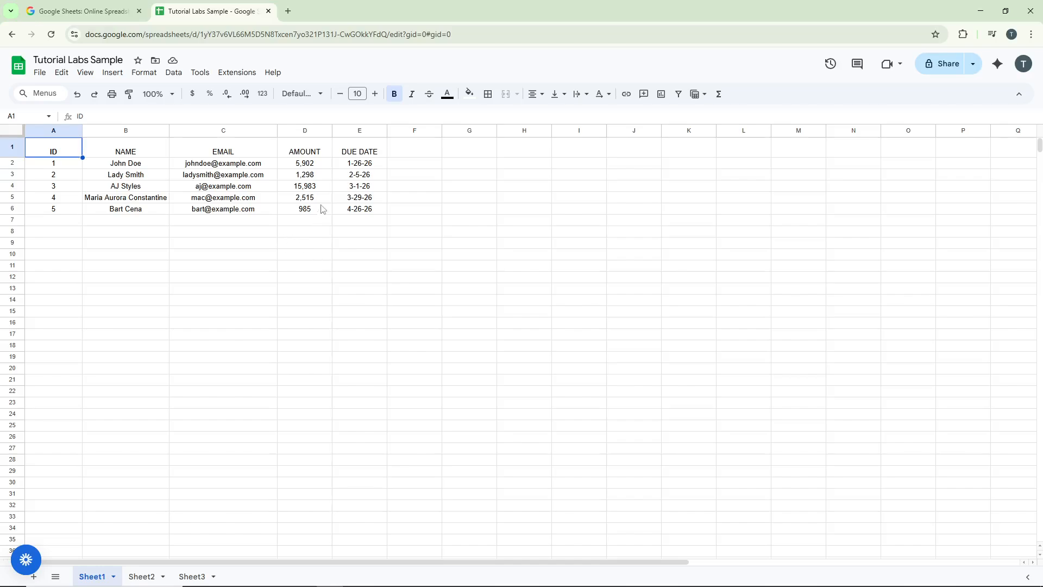
Step: Search the Google Workspace Marketplace add-ons for "PRINT LABEL"
{"action": "left_click", "coordinate": [218, 75]}
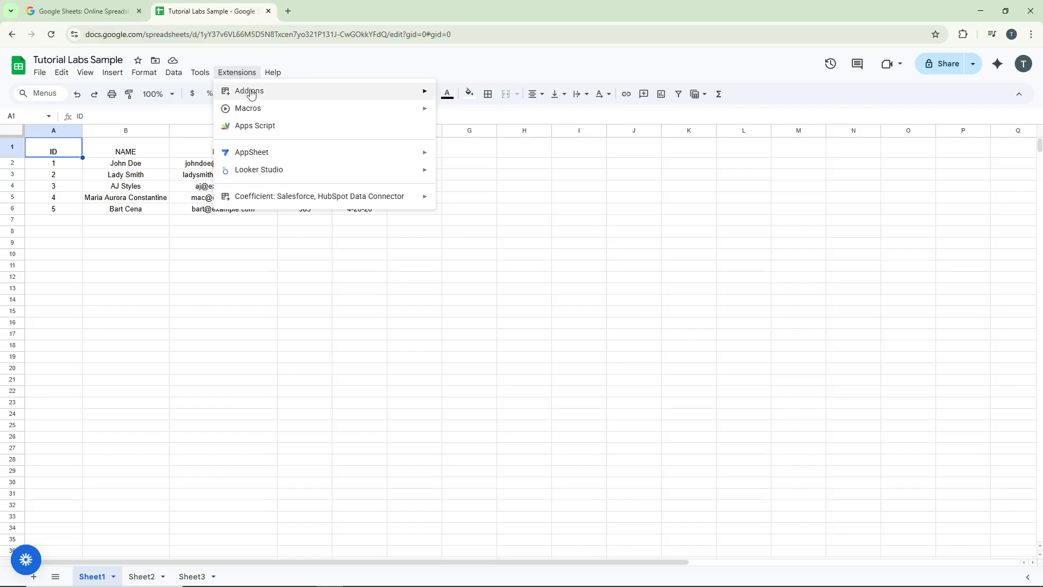
{"action": "mouse_move", "coordinate": [252, 95]}
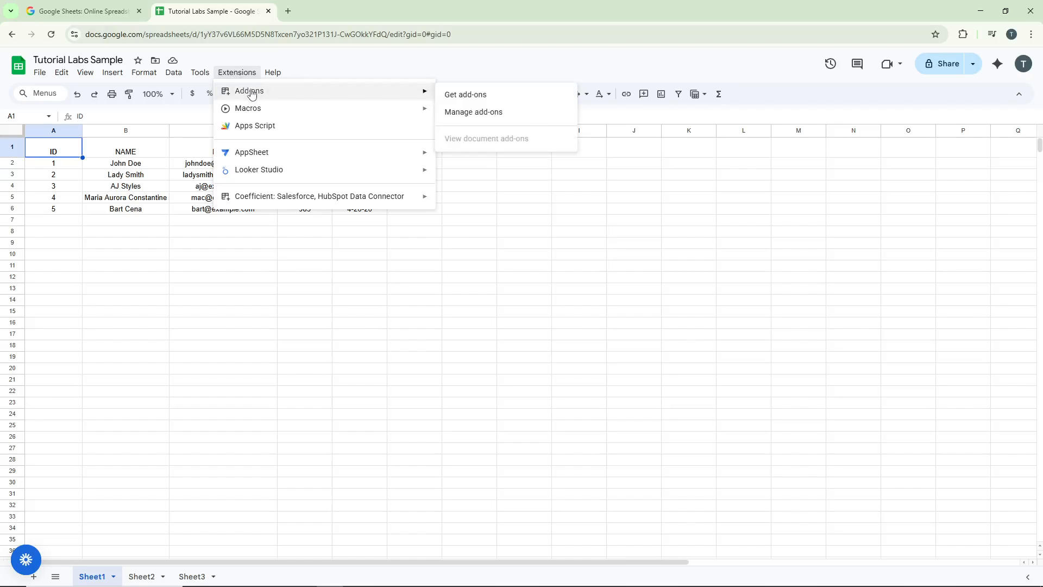
{"action": "left_click", "coordinate": [454, 96]}
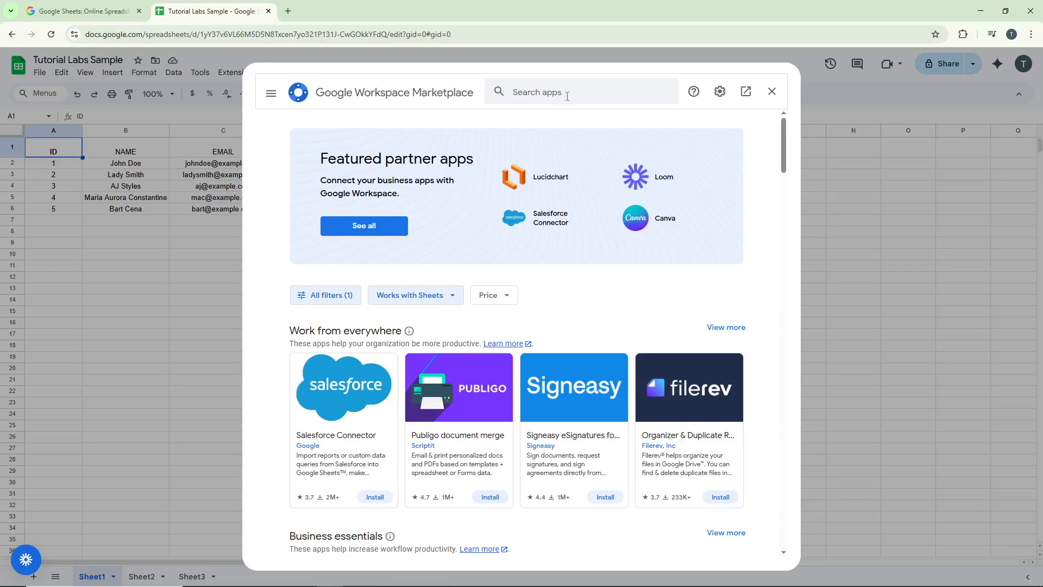
{"action": "left_click", "coordinate": [568, 95]}
{"action": "key", "text": "Tab"}
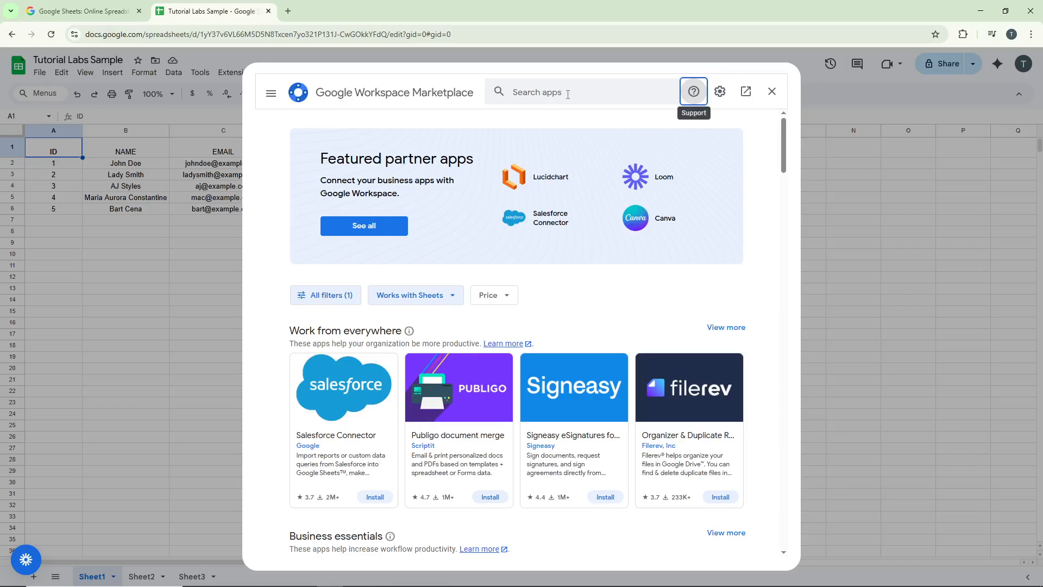
{"action": "left_click", "coordinate": [568, 95]}
{"action": "type", "text": "PRINT LABEL"}
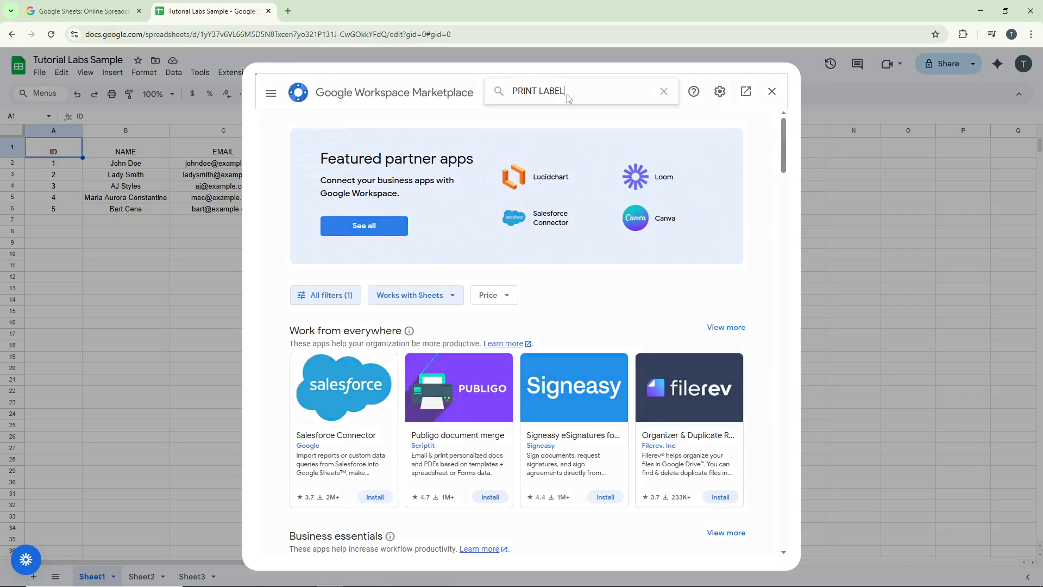
{"action": "key", "text": "Return"}
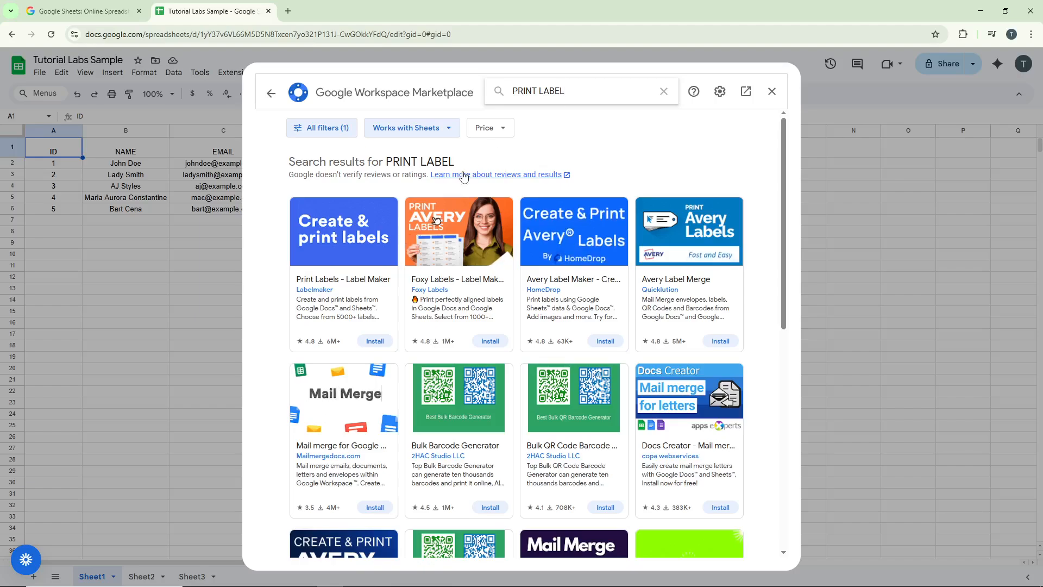
Step: Start installing the "Print Labels - Label Maker" add-on and agree to sign in to Labelmaker with the Google account
{"action": "left_click", "coordinate": [367, 287]}
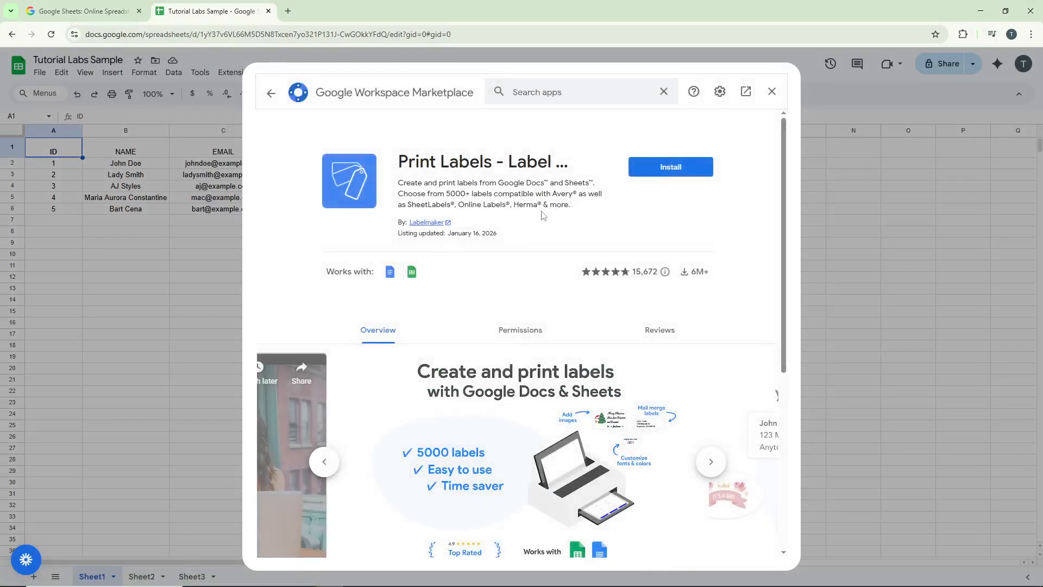
{"action": "left_click", "coordinate": [660, 168]}
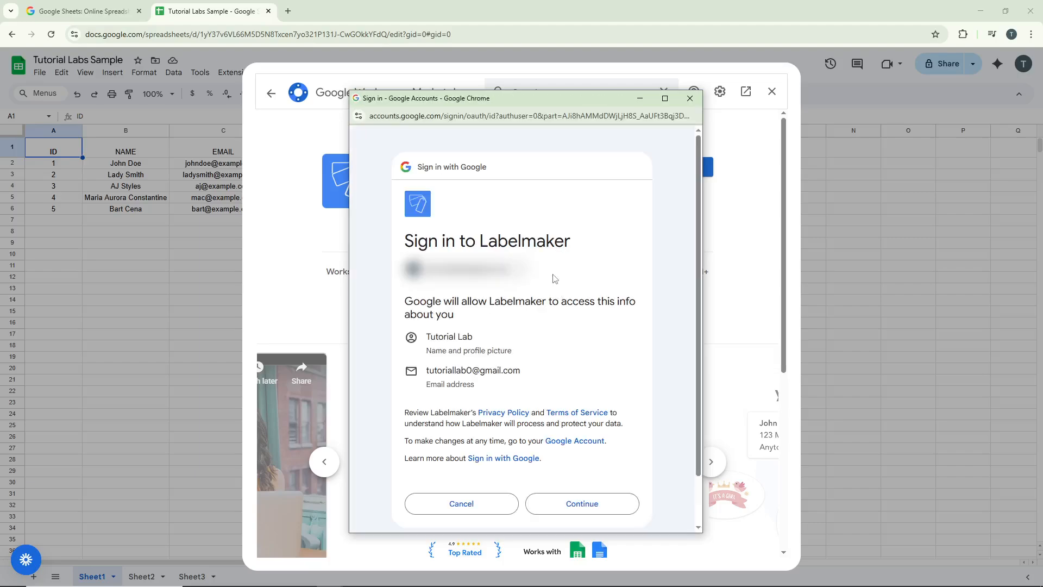
{"action": "left_click", "coordinate": [590, 511]}
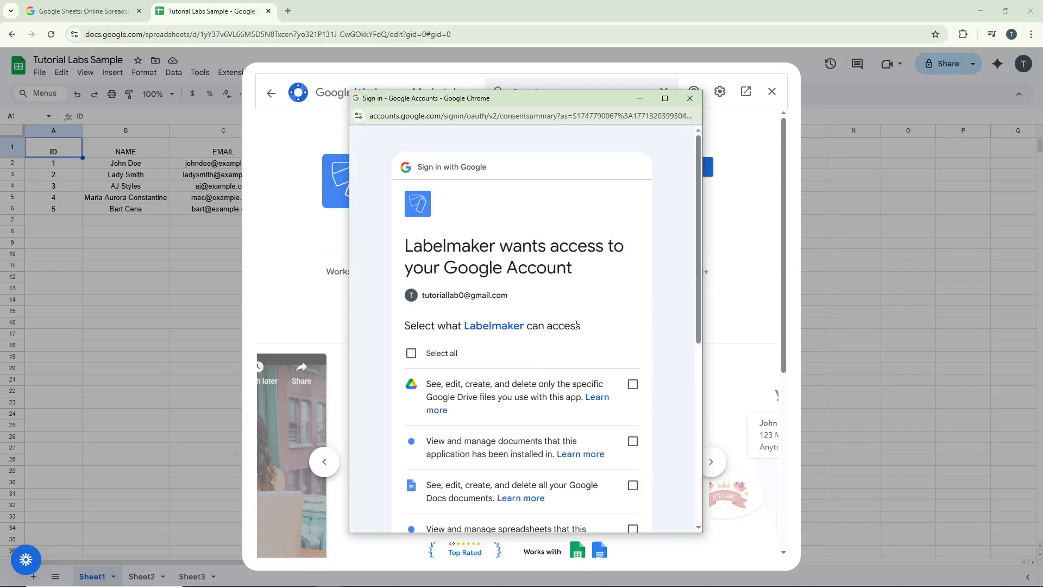
Step: Grant Labelmaker all requested permissions to finish the installation and close the marketplace
{"action": "scroll", "coordinate": [577, 325], "scroll_direction": "down", "scroll_amount": 2}
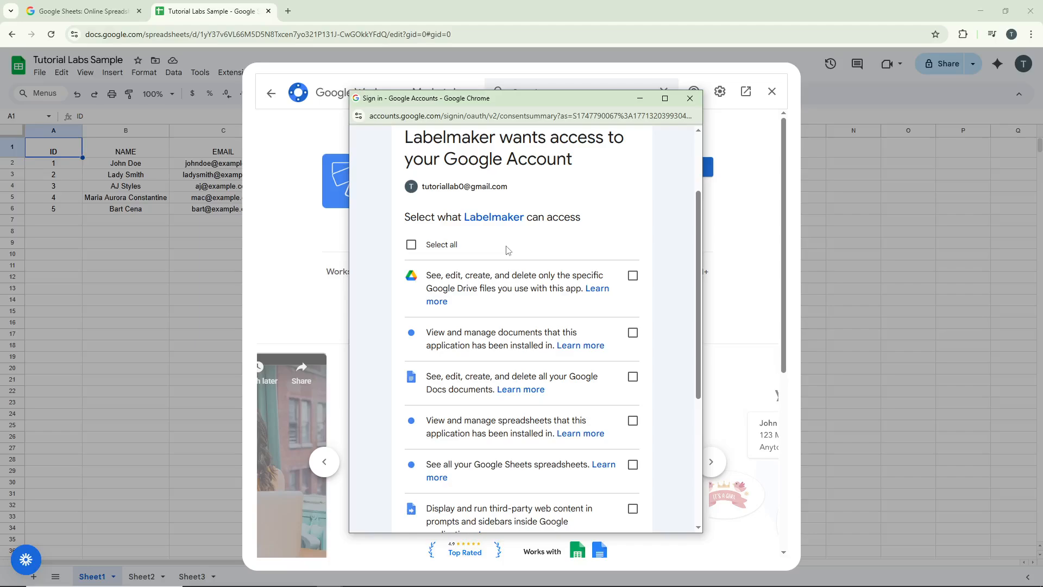
{"action": "left_click", "coordinate": [424, 245]}
{"action": "scroll", "coordinate": [602, 292], "scroll_direction": "down", "scroll_amount": 4}
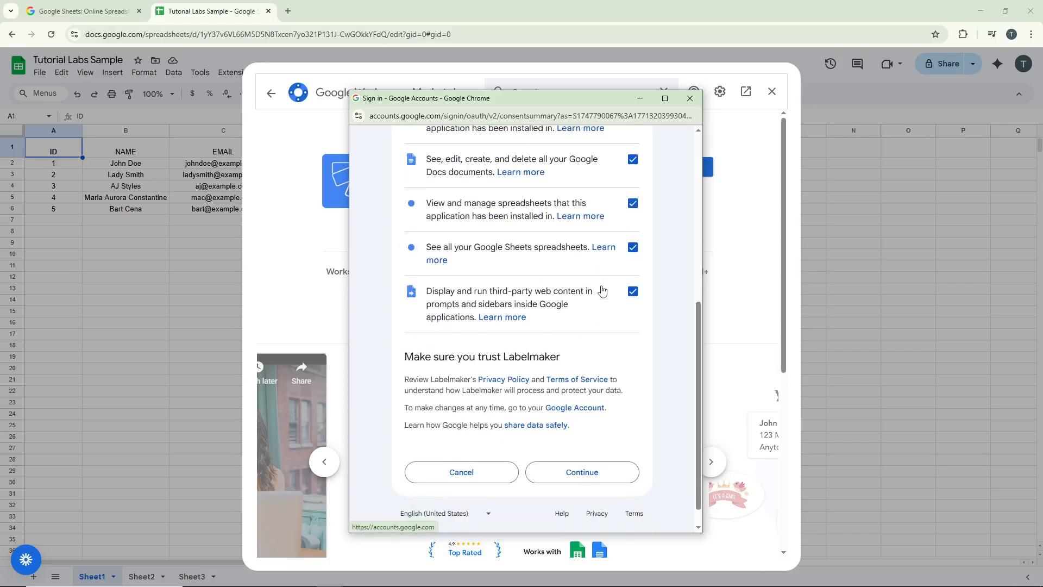
{"action": "scroll", "coordinate": [592, 304], "scroll_direction": "down", "scroll_amount": 1}
{"action": "left_click", "coordinate": [611, 449]}
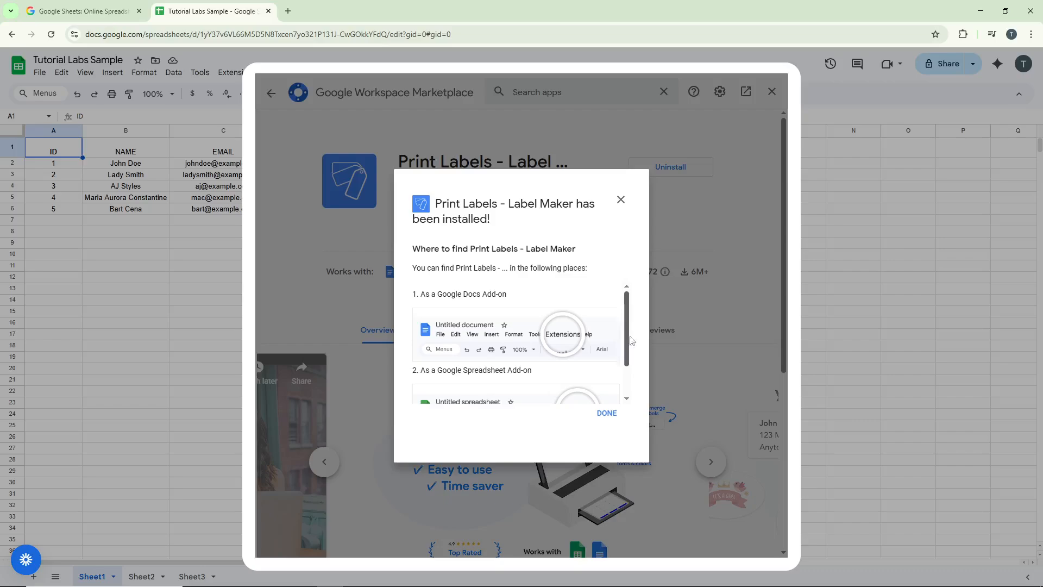
{"action": "left_click", "coordinate": [621, 200]}
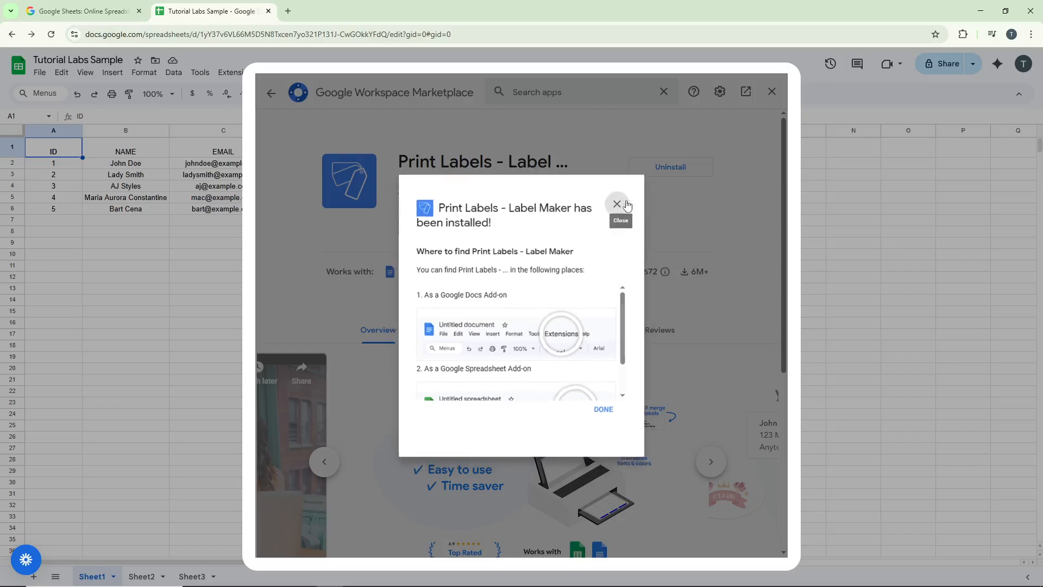
{"action": "left_click", "coordinate": [769, 90]}
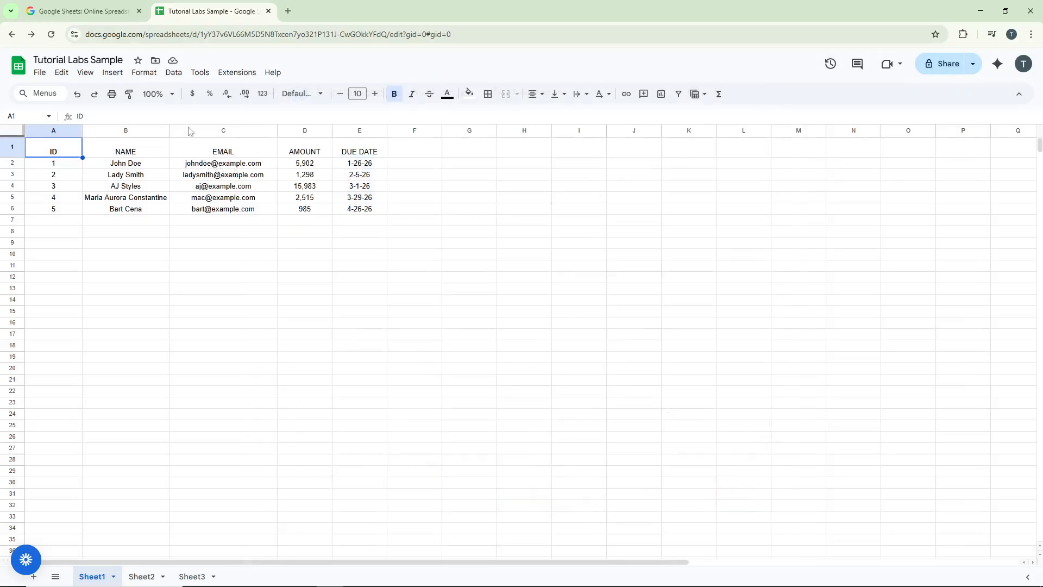
Step: Start creating labels with the Print Labels - Label Maker add-on and clear the default label content
{"action": "left_click", "coordinate": [237, 74]}
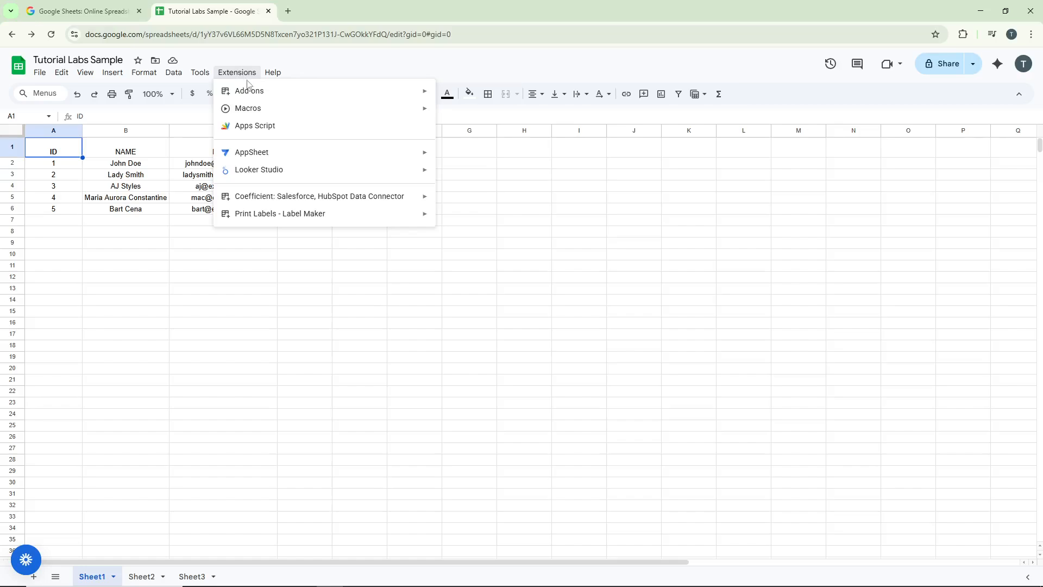
{"action": "mouse_move", "coordinate": [285, 217]}
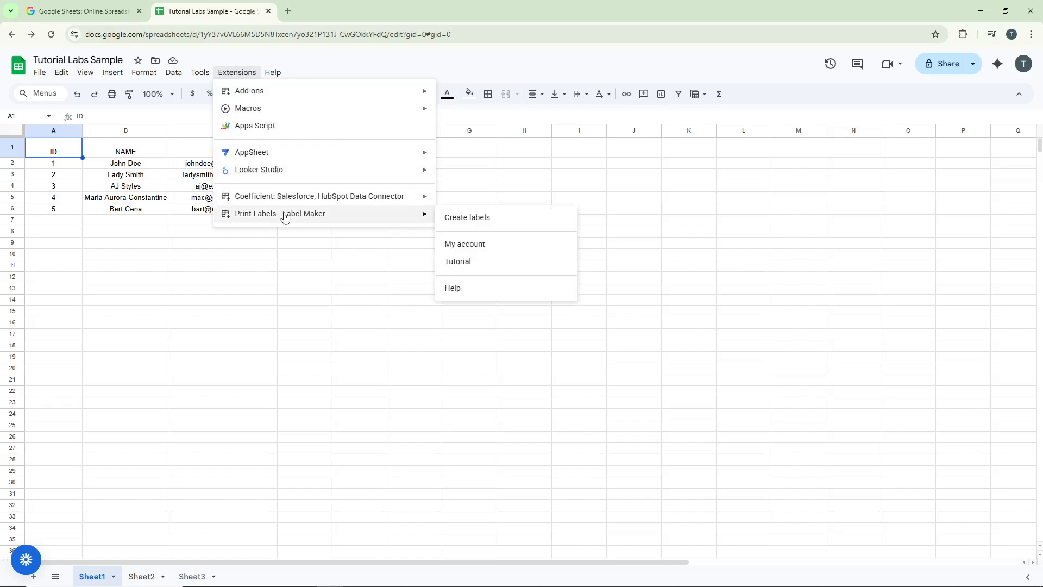
{"action": "left_click", "coordinate": [480, 222]}
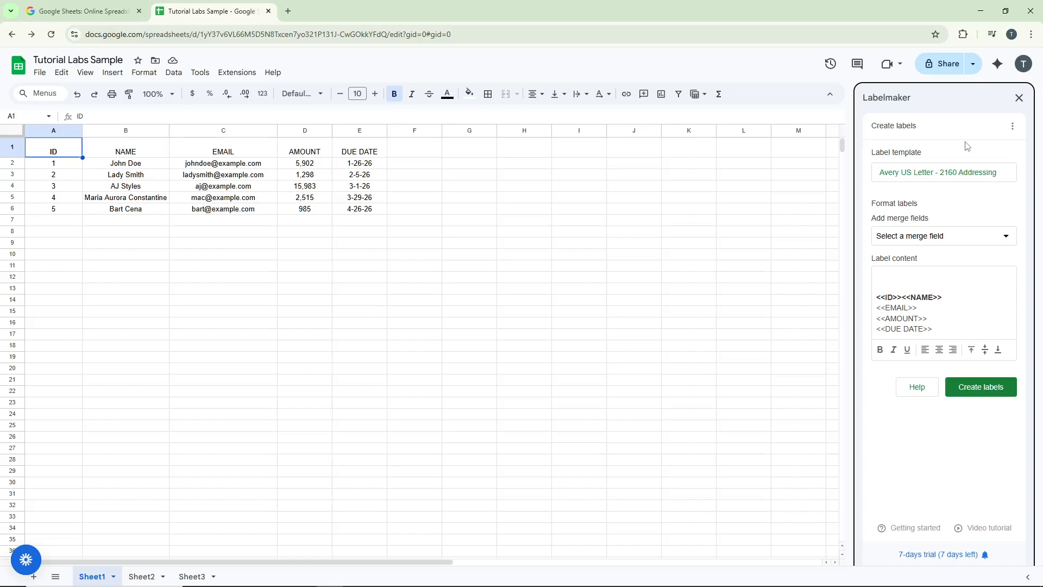
{"action": "key", "text": "ctrl+a"}
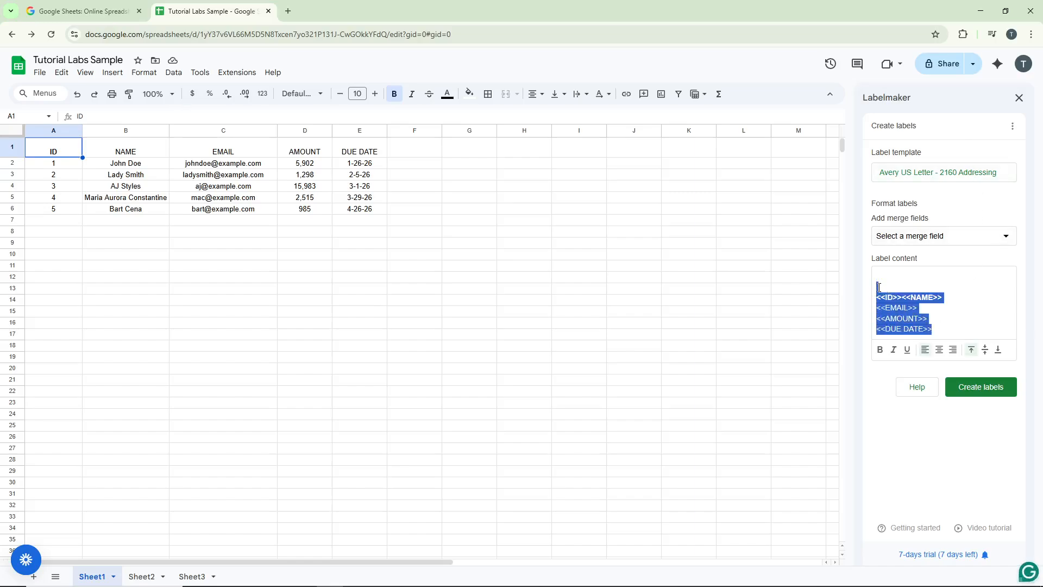
{"action": "key", "text": "BackSpace"}
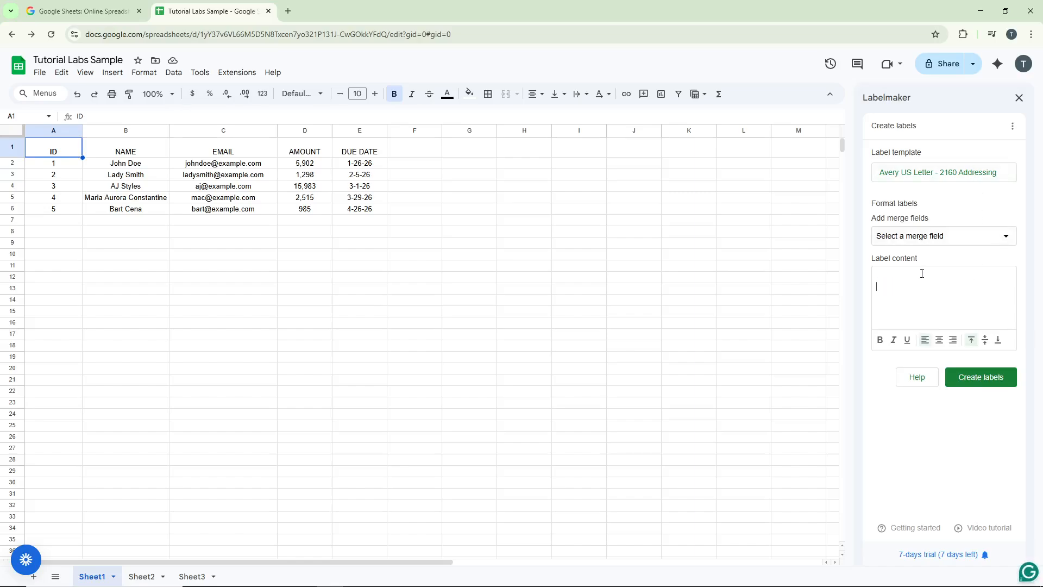
Step: Look through the Avery US Letter label templates and return to the label setup without picking another one
{"action": "left_click", "coordinate": [960, 173]}
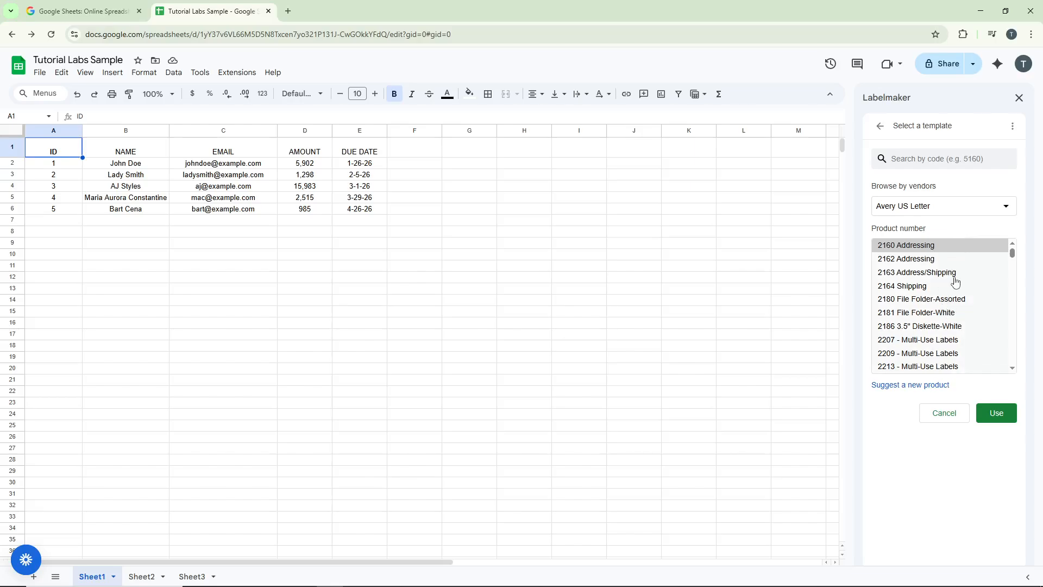
{"action": "scroll", "coordinate": [955, 279], "scroll_direction": "down", "scroll_amount": 1}
{"action": "scroll", "coordinate": [955, 282], "scroll_direction": "up", "scroll_amount": 1}
{"action": "scroll", "coordinate": [955, 281], "scroll_direction": "down", "scroll_amount": 10}
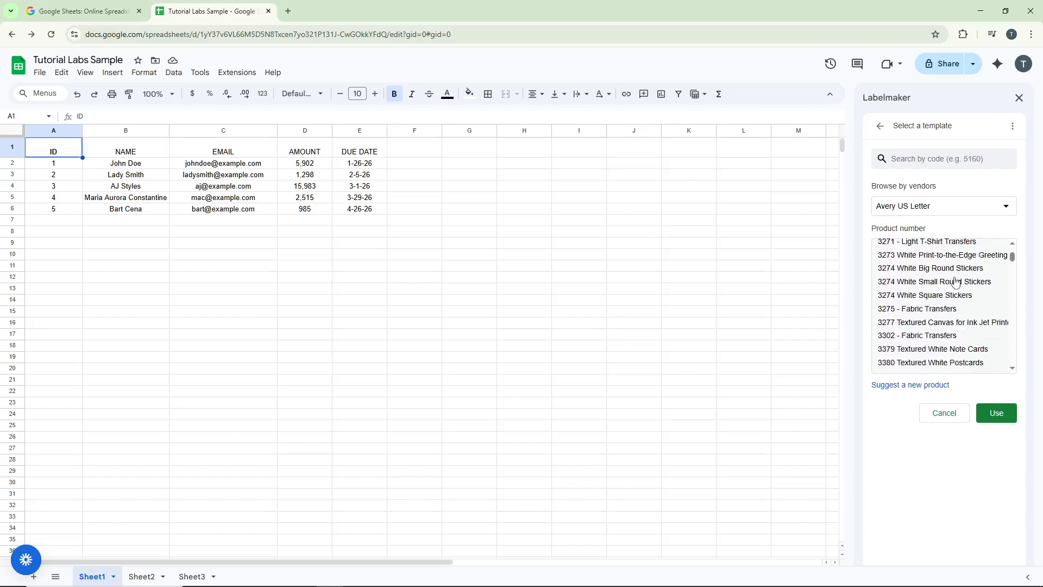
{"action": "left_click", "coordinate": [880, 126]}
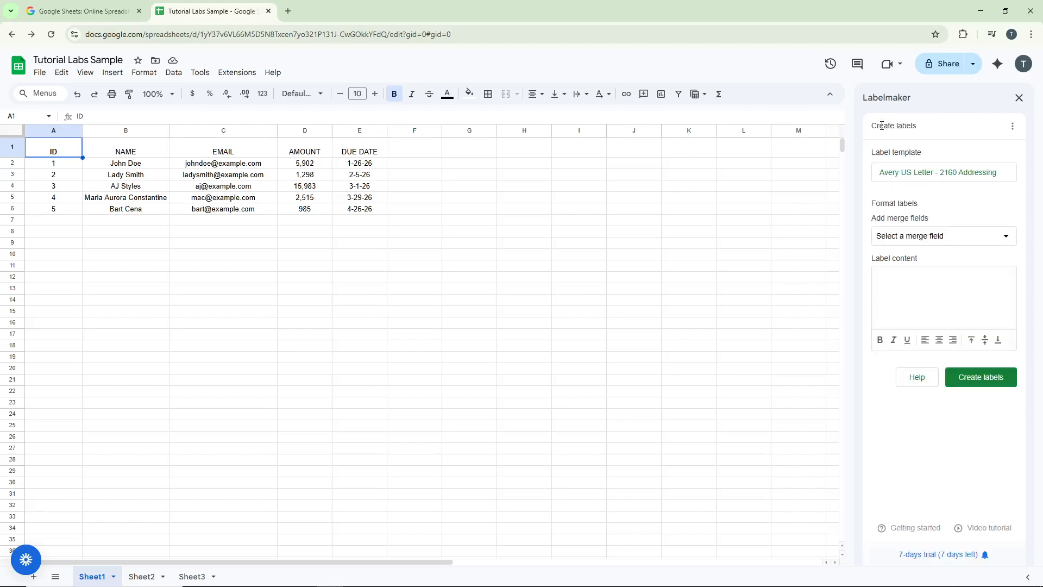
Step: Add the ID, NAME, EMAIL, AMOUNT and DUE DATE merge fields to the label content
{"action": "left_click", "coordinate": [945, 241]}
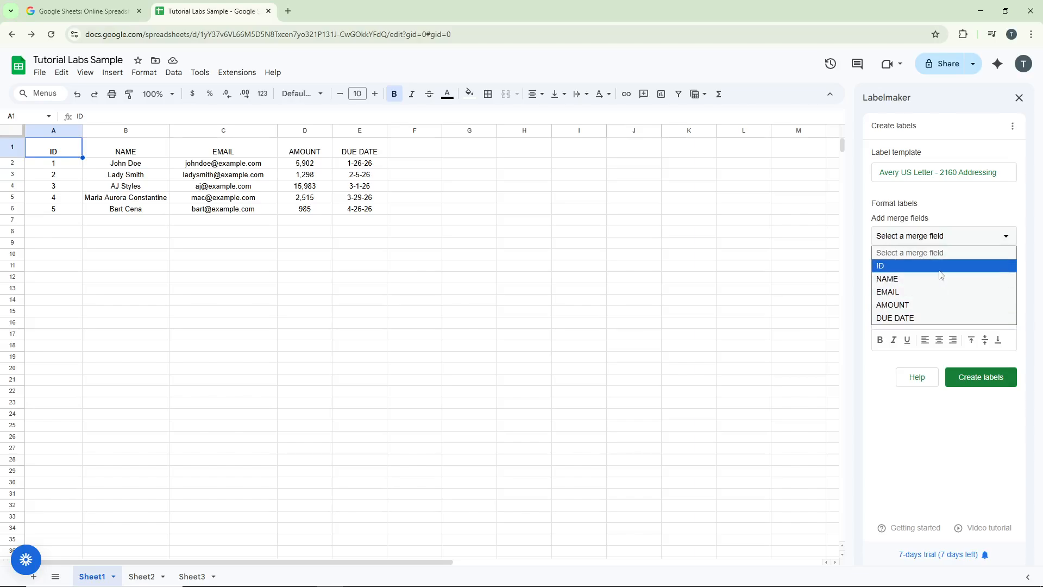
{"action": "left_click", "coordinate": [941, 272]}
{"action": "left_click", "coordinate": [950, 239]}
{"action": "left_click", "coordinate": [928, 278]}
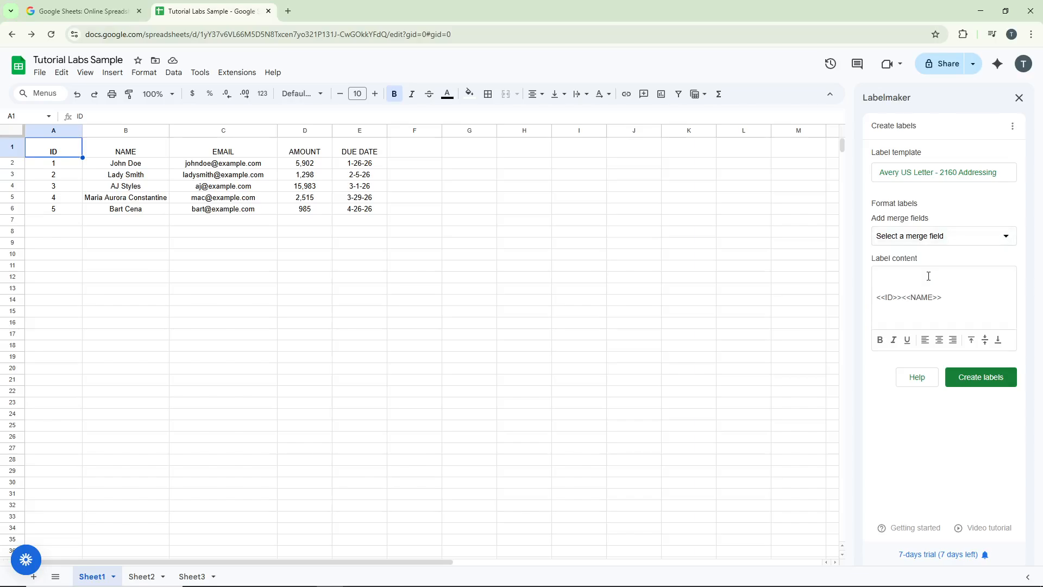
{"action": "left_click", "coordinate": [946, 244]}
{"action": "left_click", "coordinate": [929, 292]}
{"action": "left_click", "coordinate": [947, 237]}
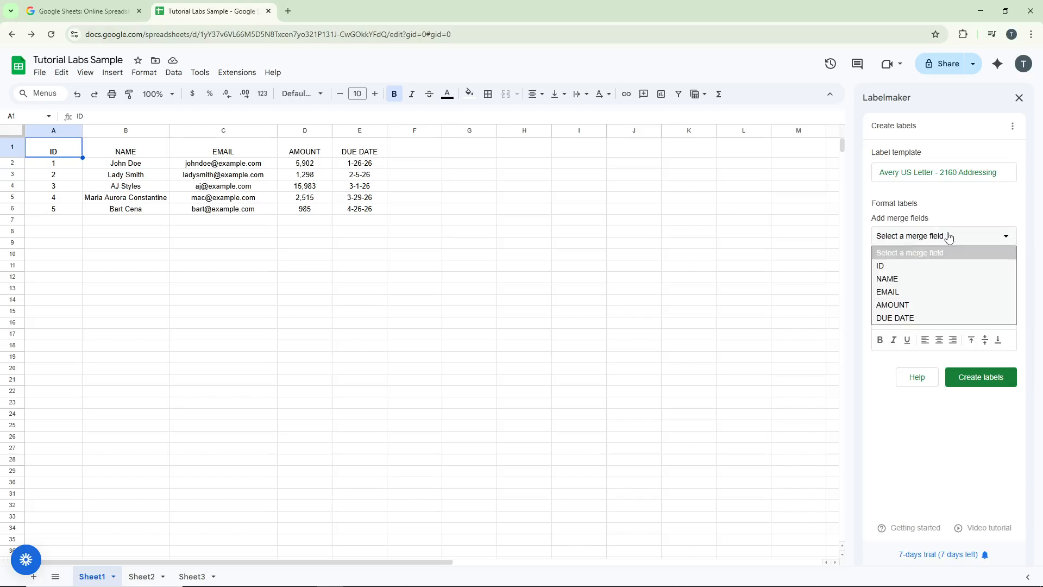
{"action": "left_click", "coordinate": [921, 305]}
{"action": "left_click", "coordinate": [950, 236]}
{"action": "left_click", "coordinate": [920, 318]}
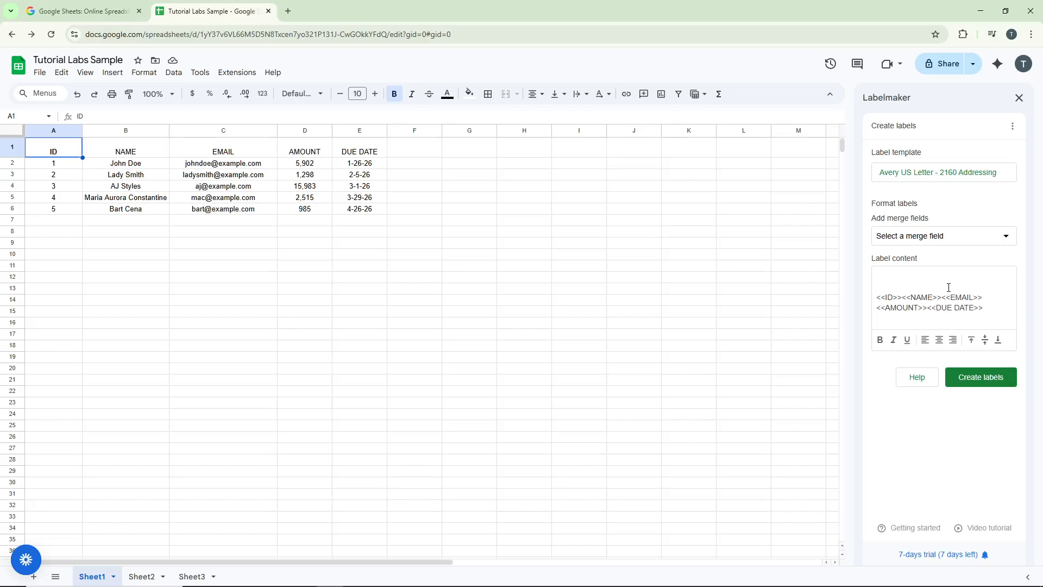
Step: Remove the DUE DATE field and arrange the label as ID and NAME separated by a space, with EMAIL and AMOUNT on their own lines
{"action": "left_click_drag", "start_coordinate": [996, 313], "coordinate": [928, 308]}
{"action": "key", "text": "BackSpace"}
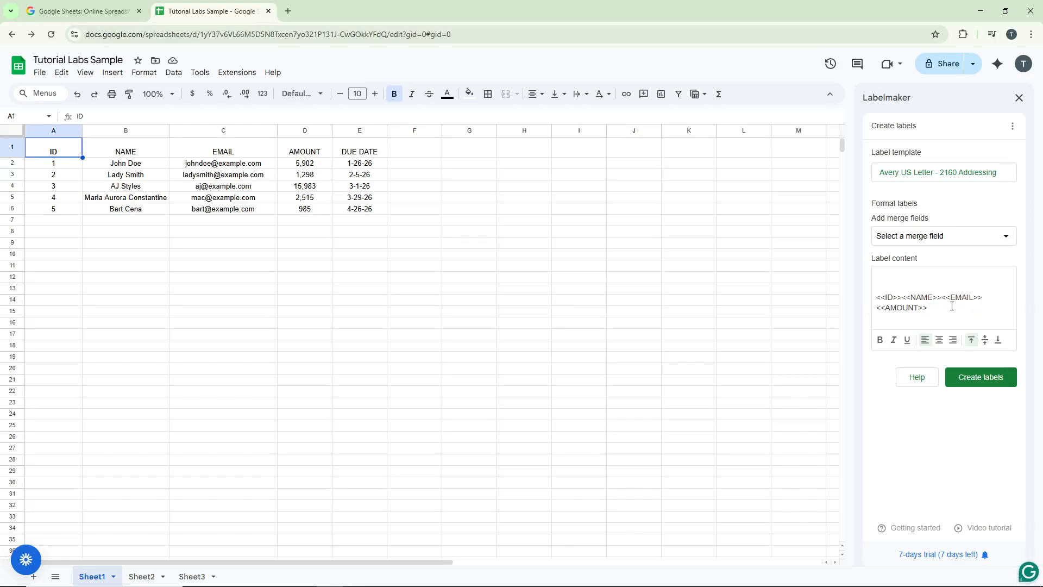
{"action": "left_click", "coordinate": [944, 299]}
{"action": "key", "text": "Return"}
{"action": "left_click", "coordinate": [921, 309]}
{"action": "key", "text": "Return"}
{"action": "left_click", "coordinate": [903, 299]}
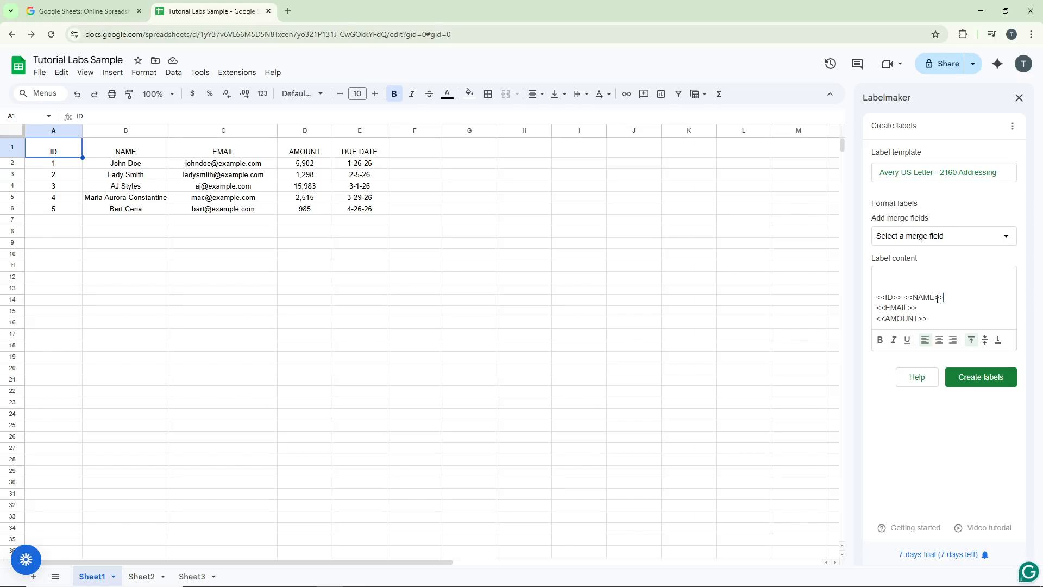
Step: Make the ID and NAME line of the label content bold
{"action": "left_click_drag", "start_coordinate": [944, 298], "coordinate": [873, 302]}
{"action": "left_click", "coordinate": [880, 340]}
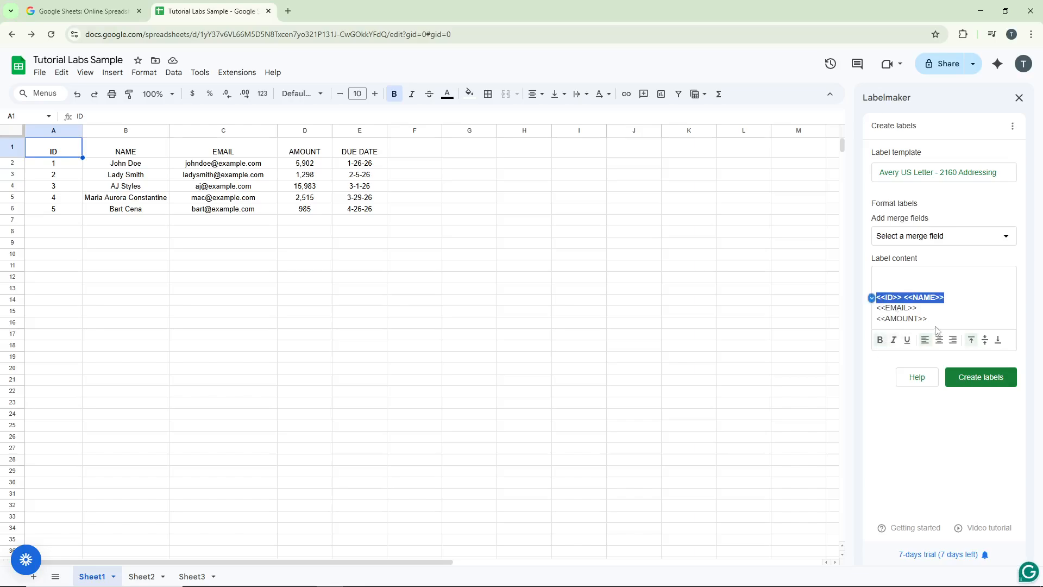
{"action": "left_click", "coordinate": [956, 308]}
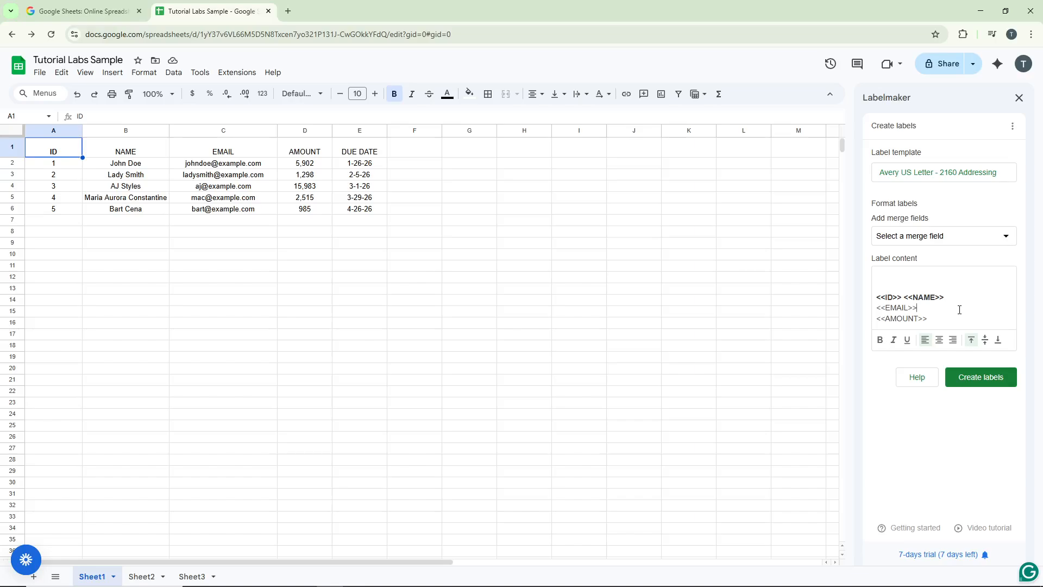
Step: Generate the labels and open the print settings of the resulting label document
{"action": "left_click", "coordinate": [981, 380]}
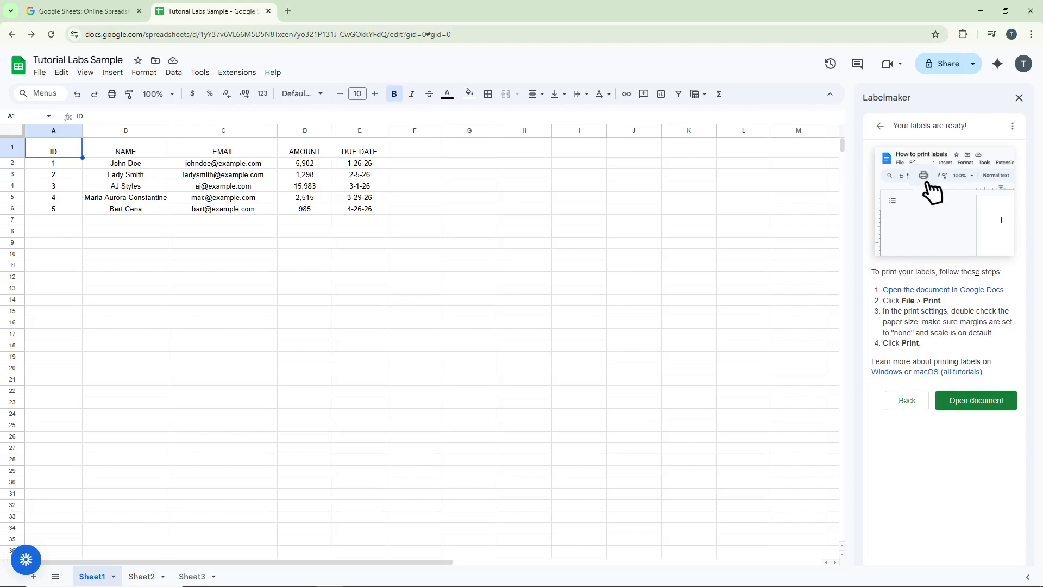
{"action": "left_click", "coordinate": [983, 401]}
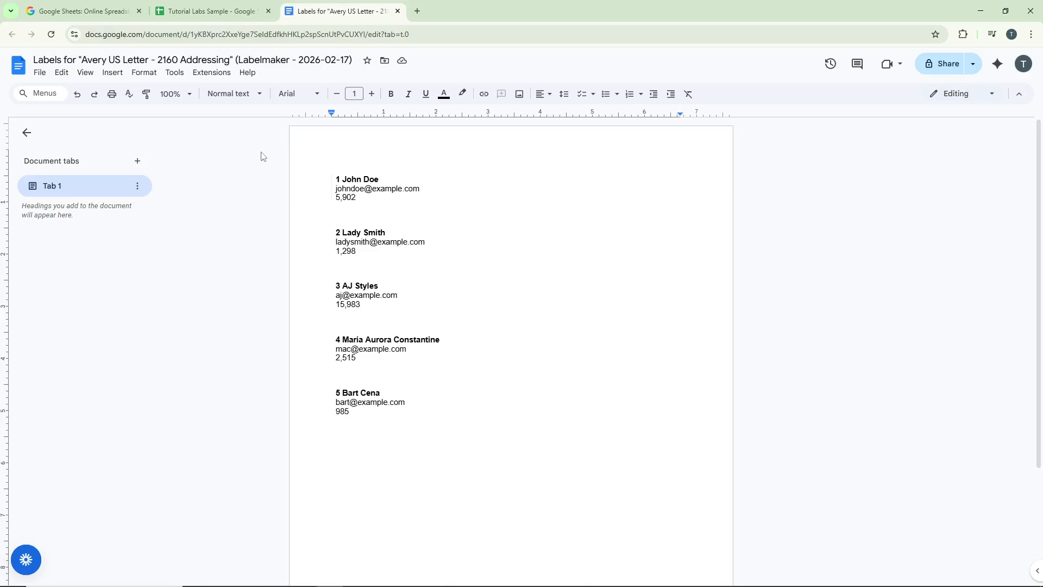
{"action": "left_click", "coordinate": [41, 75]}
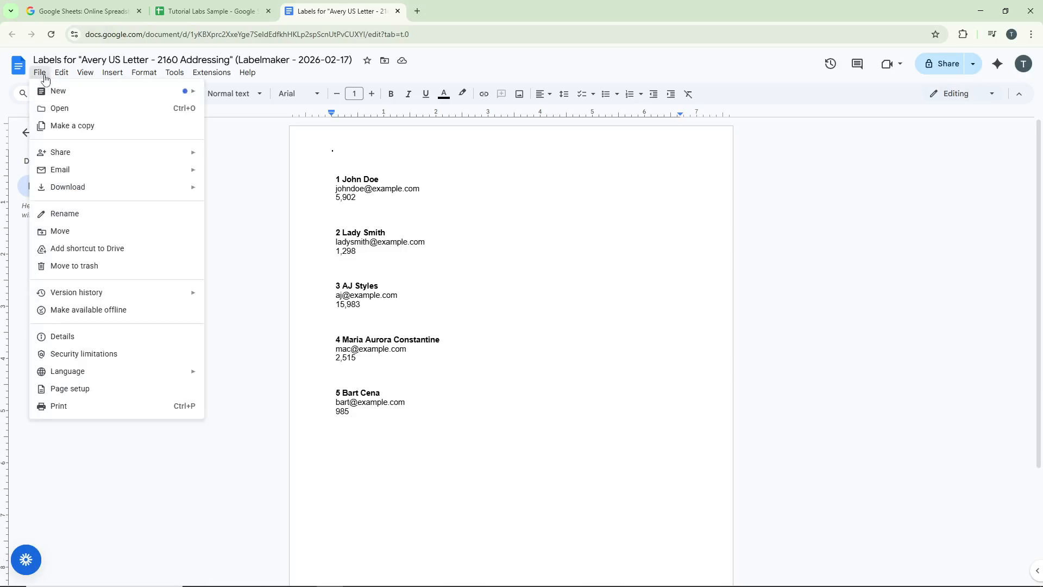
{"action": "left_click", "coordinate": [87, 407]}
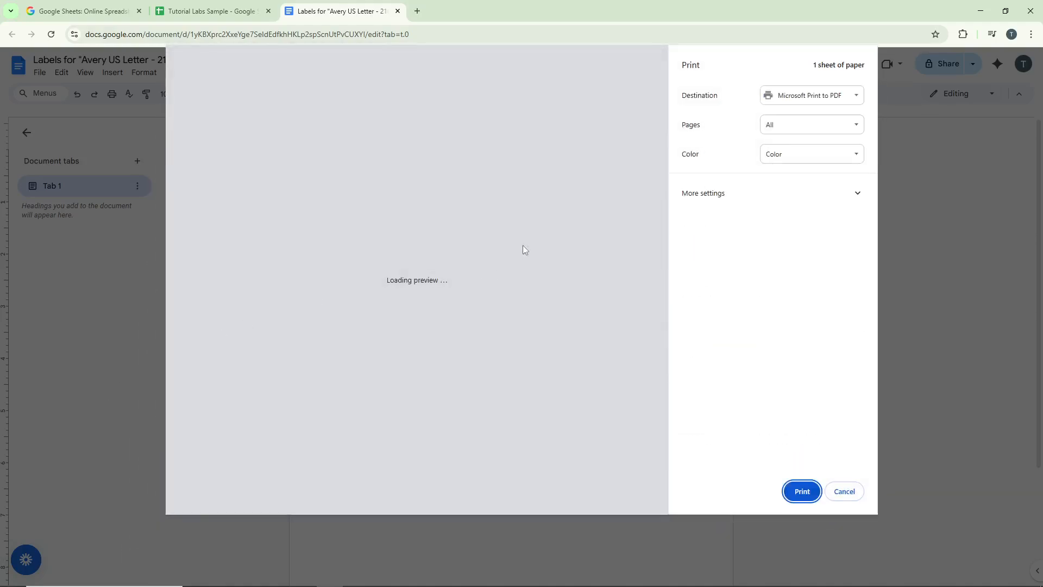